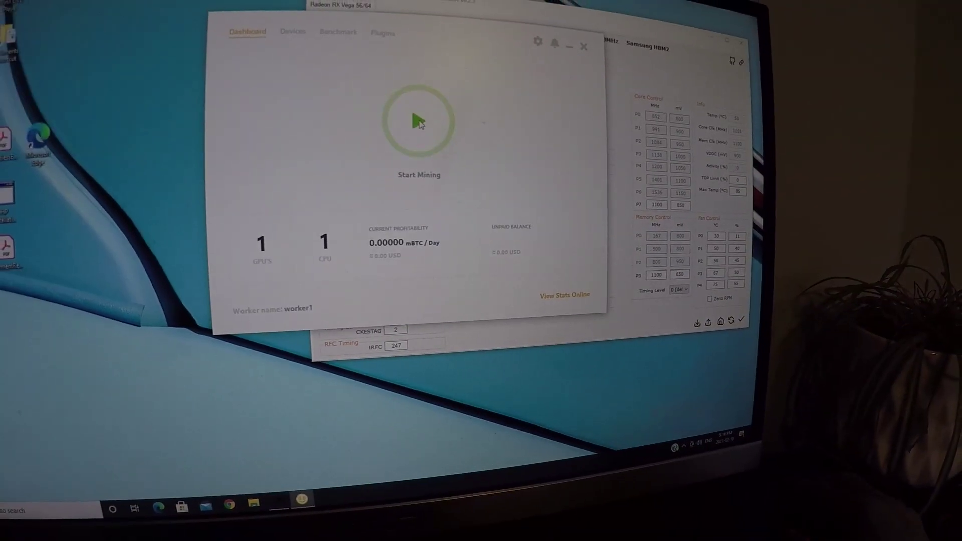
Close the NiceHash Miner window and the AMD Memory Tweak timing tool.
left_click(572, 29)
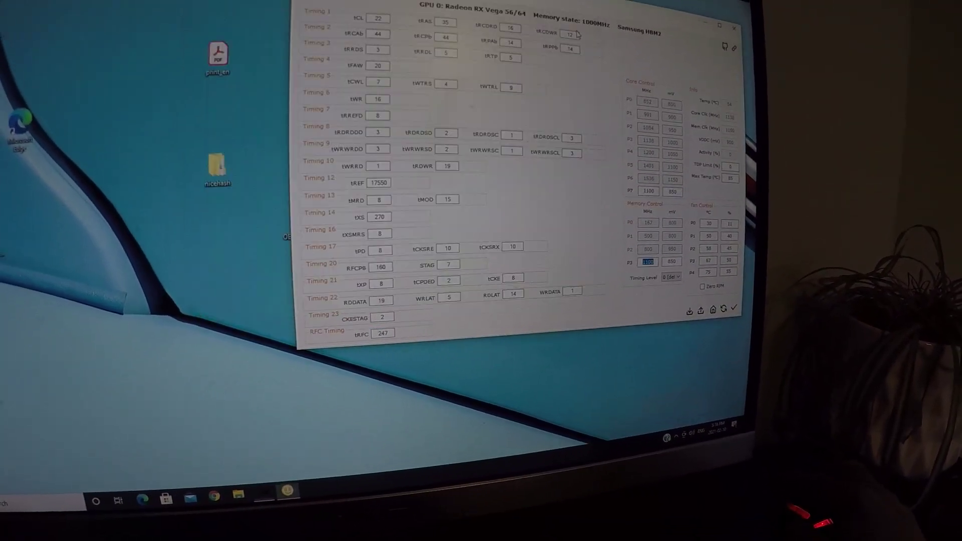
left_click(678, 47)
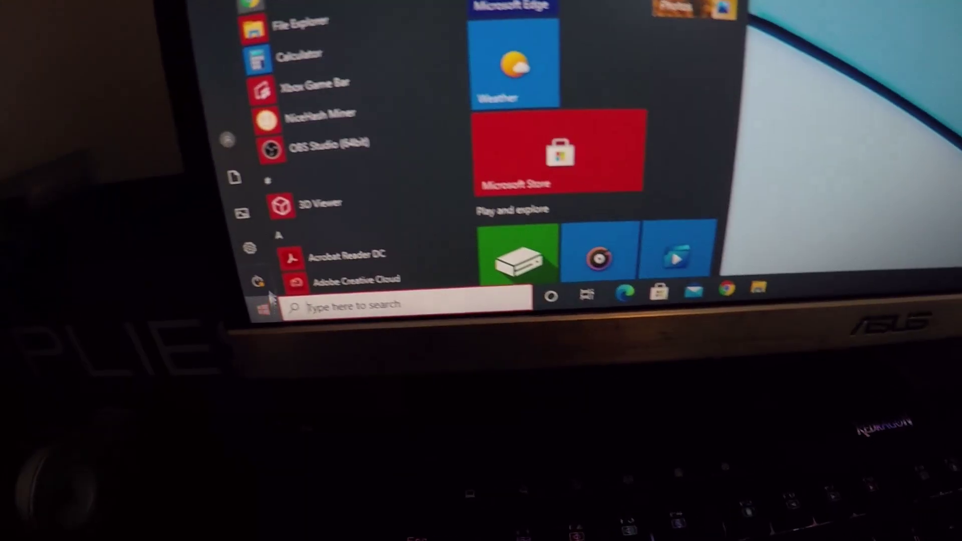
Choose Shut down from the Start menu's Power options.
left_click(297, 256)
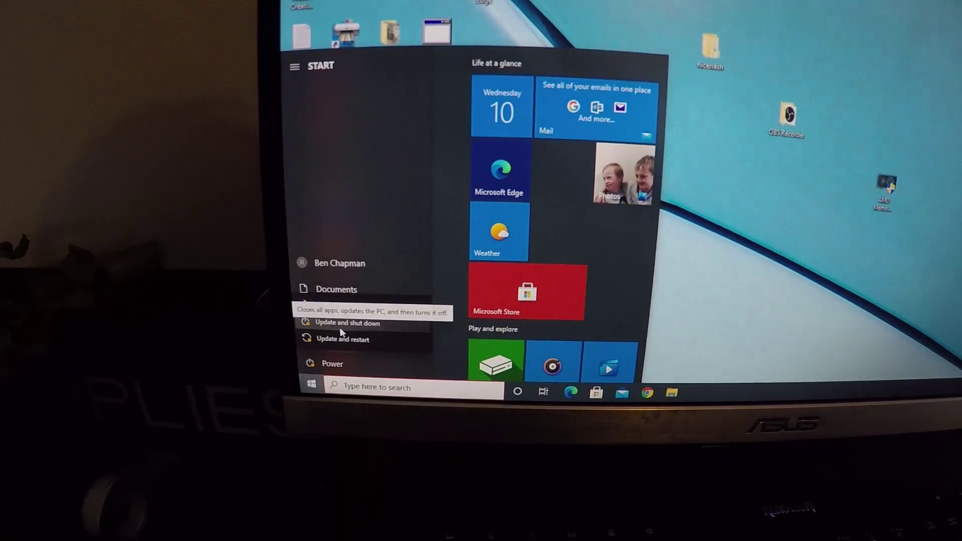
left_click(168, 426)
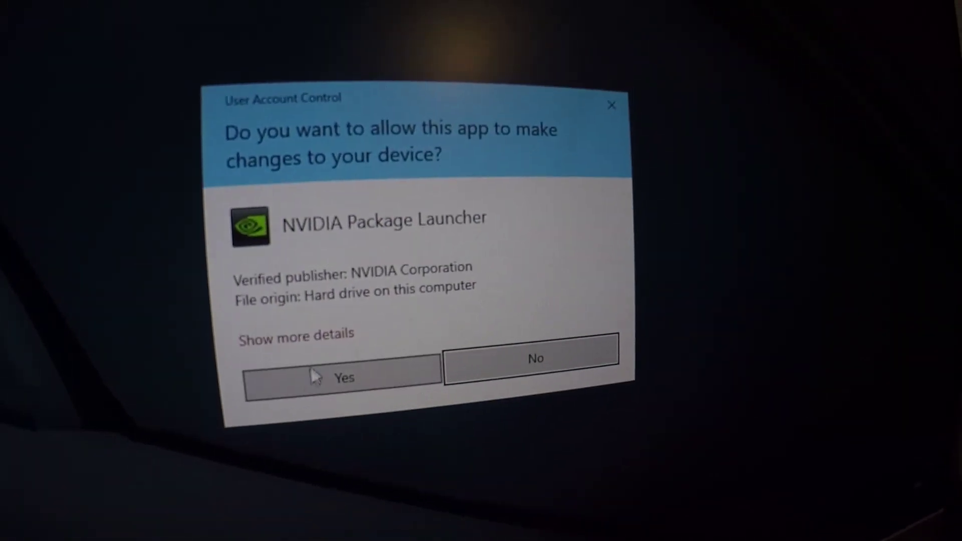
Allow the NVIDIA package launcher to run and accept the default 461.40 driver extraction folder.
left_click(313, 375)
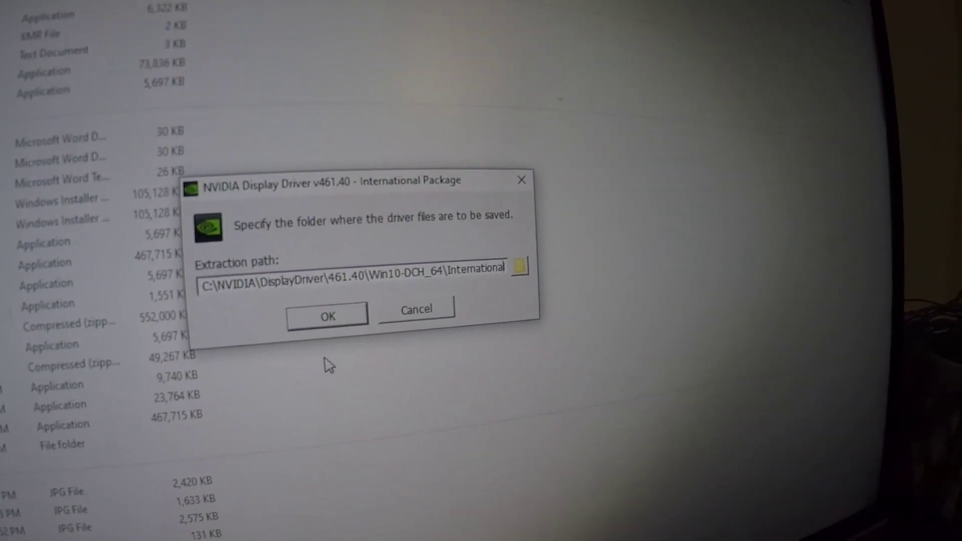
left_click(323, 311)
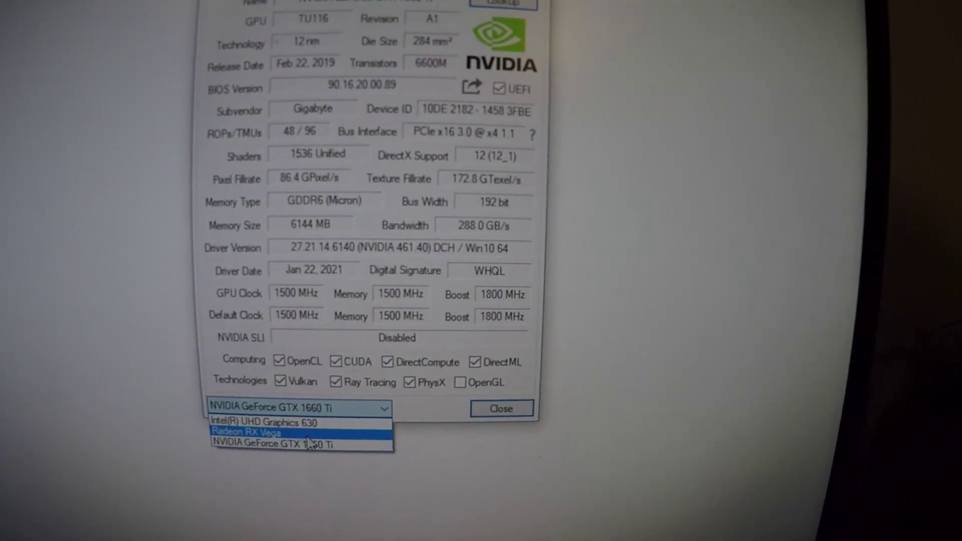
left_click(281, 427)
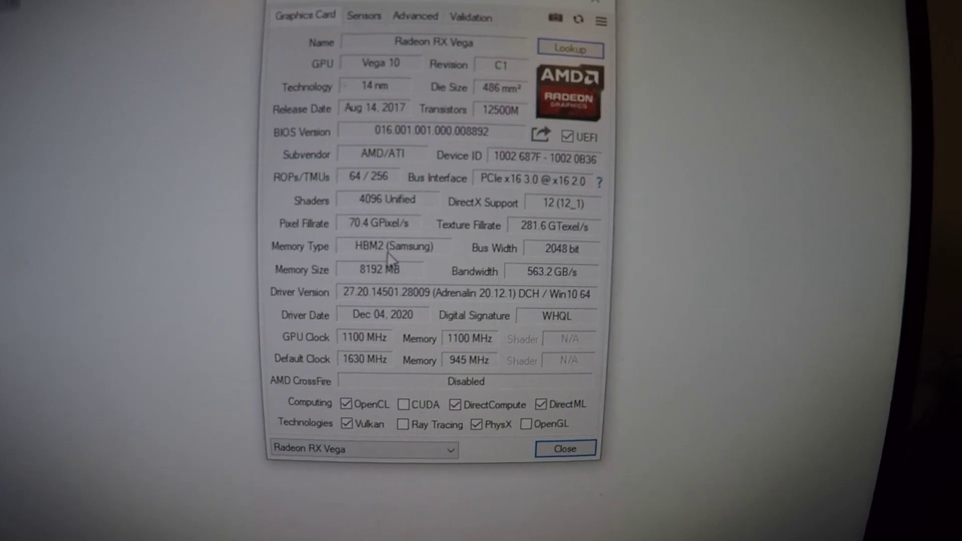
mouse_move(382, 258)
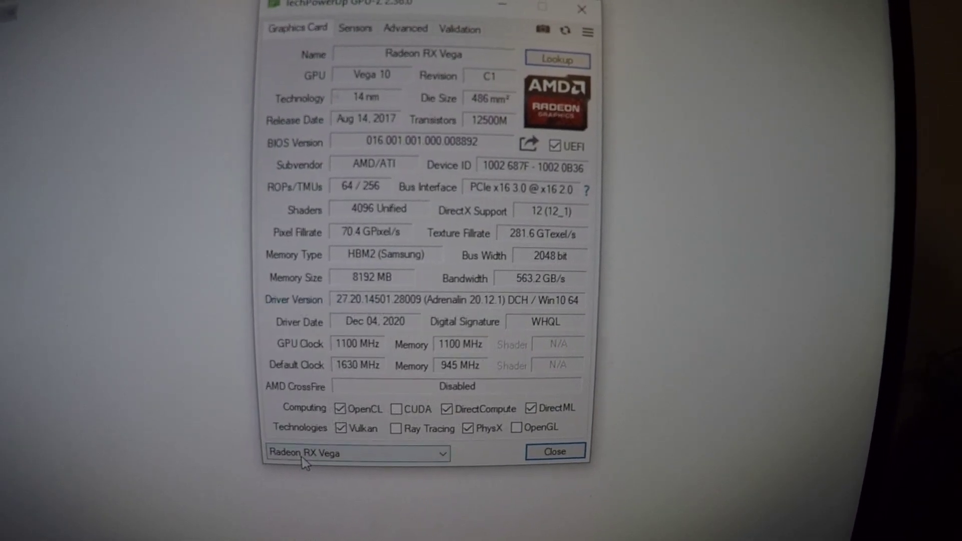
left_click(326, 449)
left_click(325, 474)
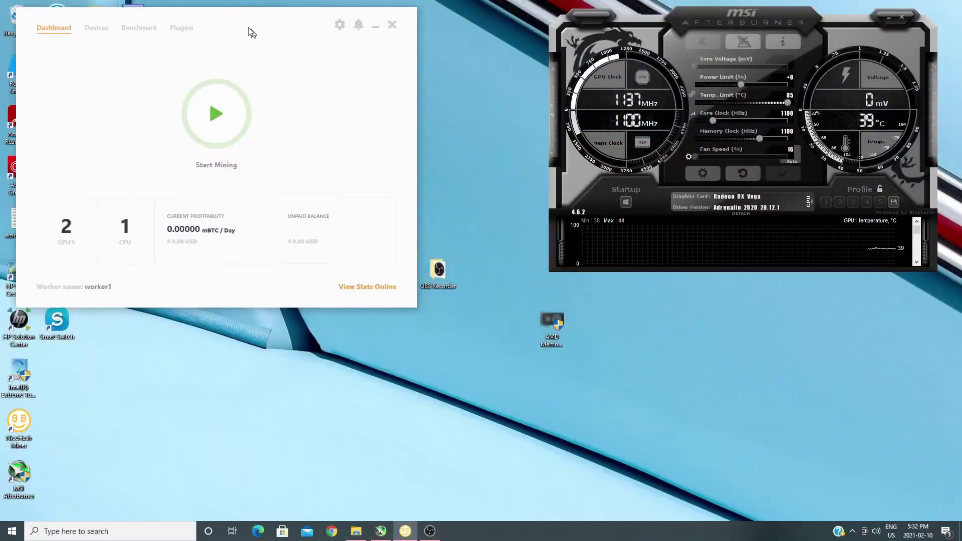
Nudge the loaded NiceHash Miner window slightly up and to the left.
left_click_drag(249, 29, 239, 22)
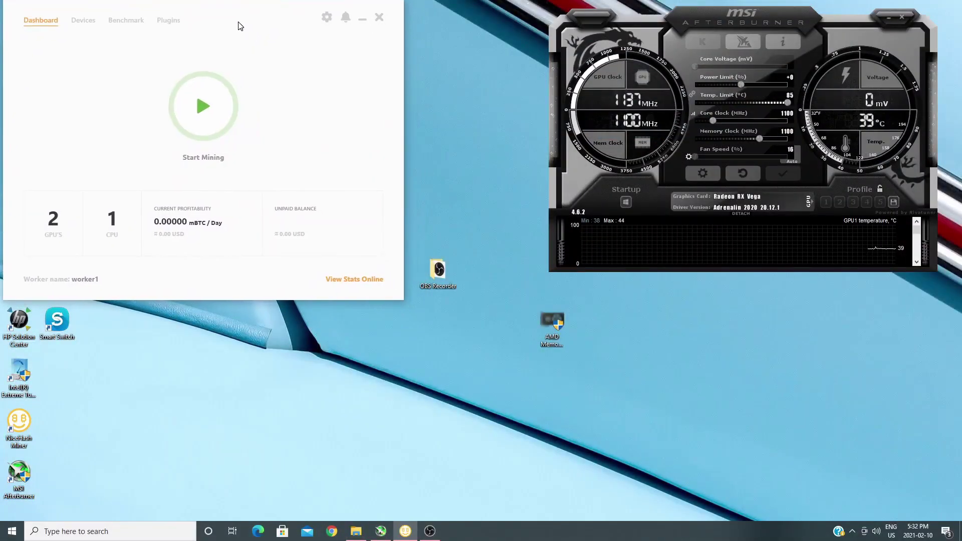
Benchmark the GTX 1660 Ti on DaggerHashimoto with Phoenix only, excluding the Excavator variant.
left_click(126, 22)
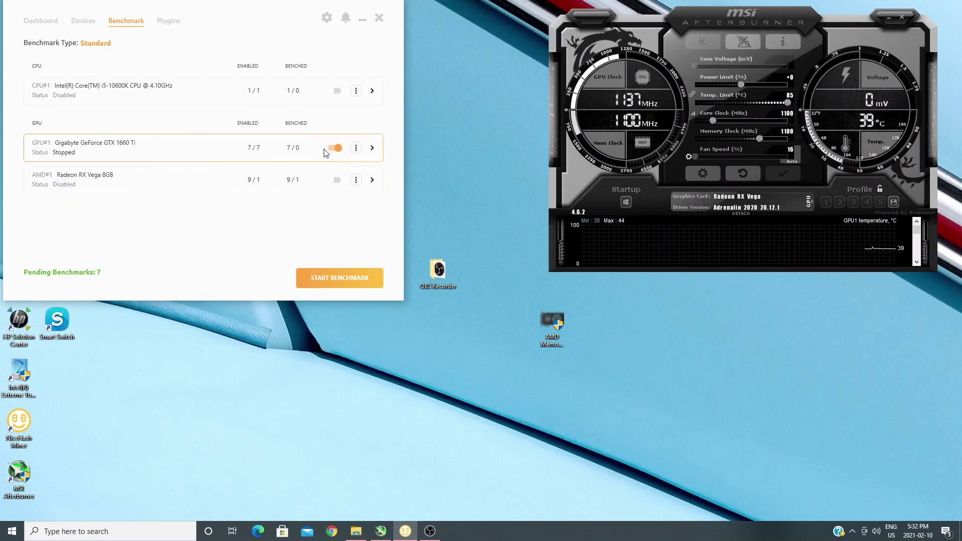
left_click(162, 154)
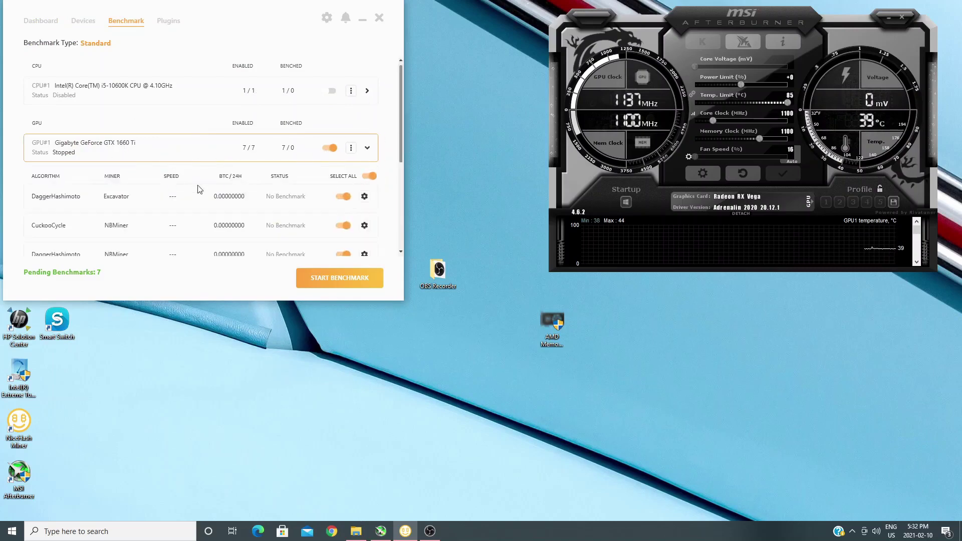
left_click(343, 196)
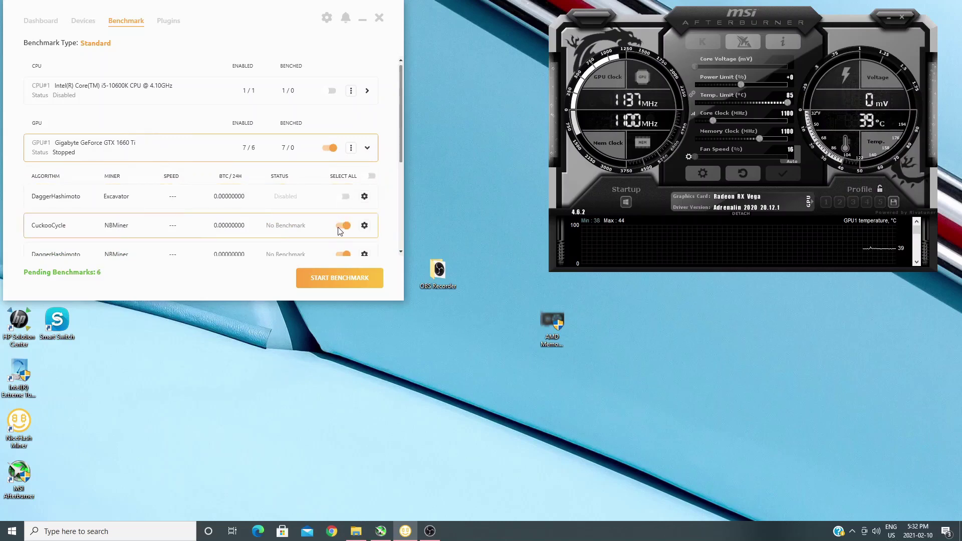
scroll(335, 220, "down", 1)
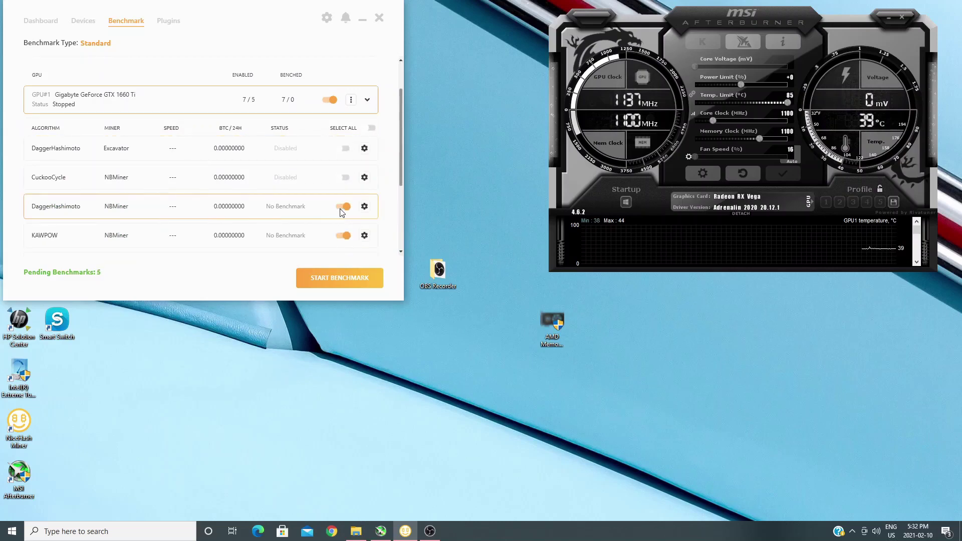
left_click(348, 278)
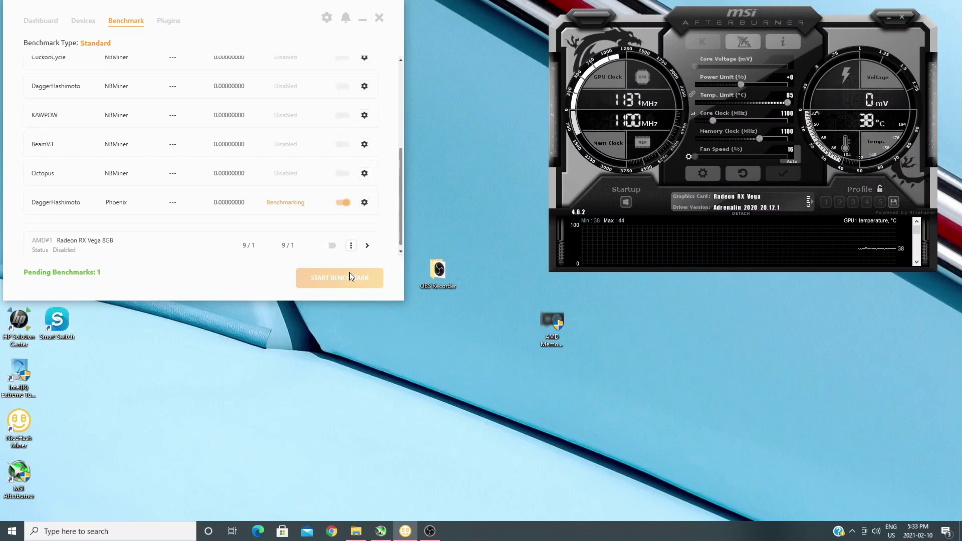
left_click(806, 203)
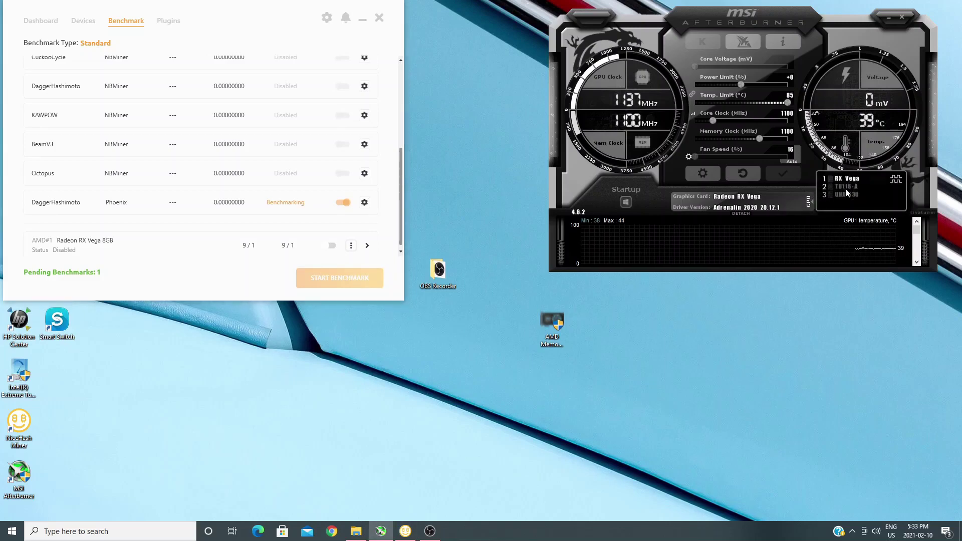
Enable apply-at-startup, set a +407 memory offset, lower the power limit, and apply.
left_click(625, 202)
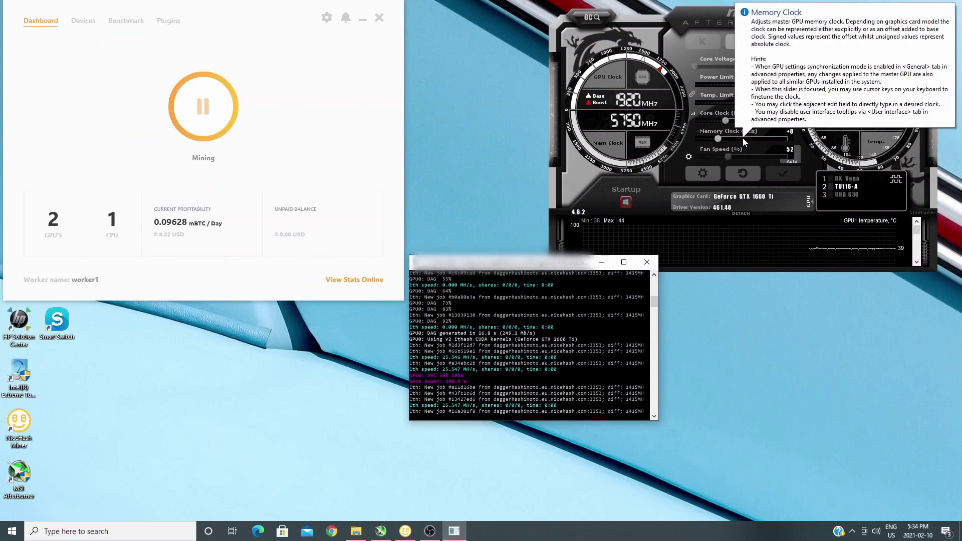
left_click(743, 138)
type("407")
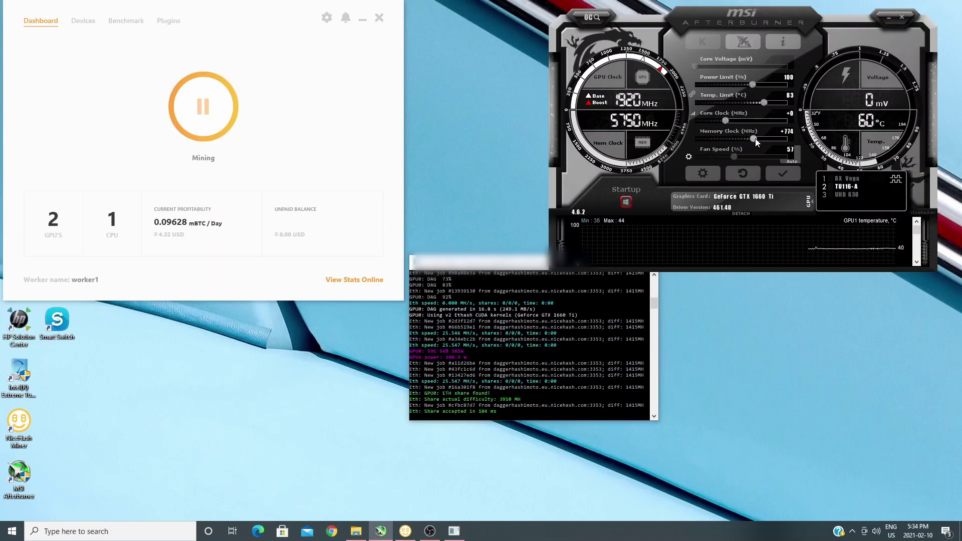
key("Return")
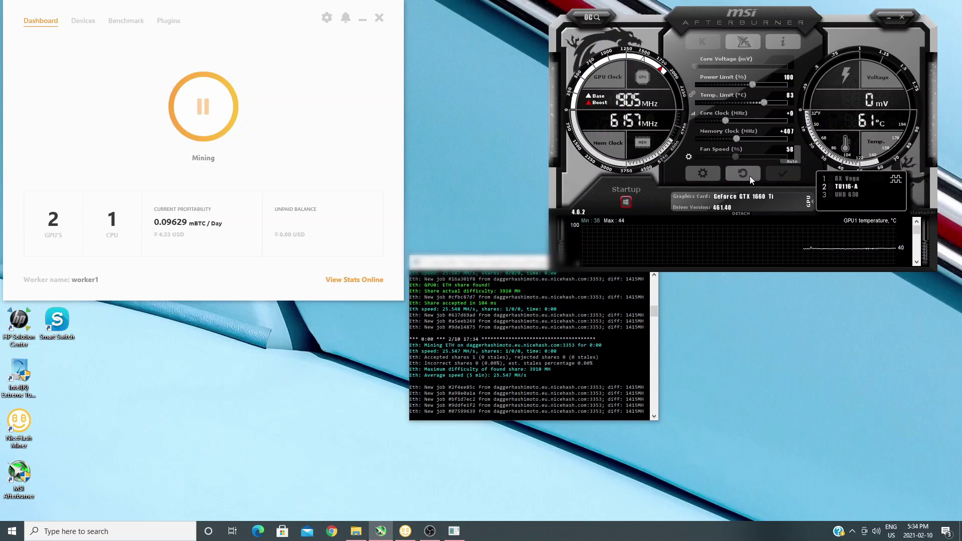
left_click_drag(747, 103, 744, 104)
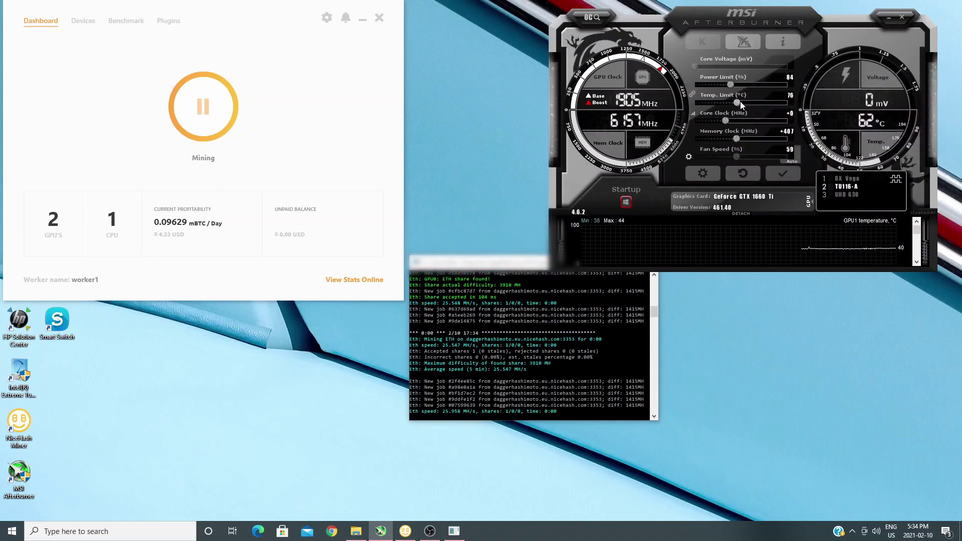
left_click(778, 175)
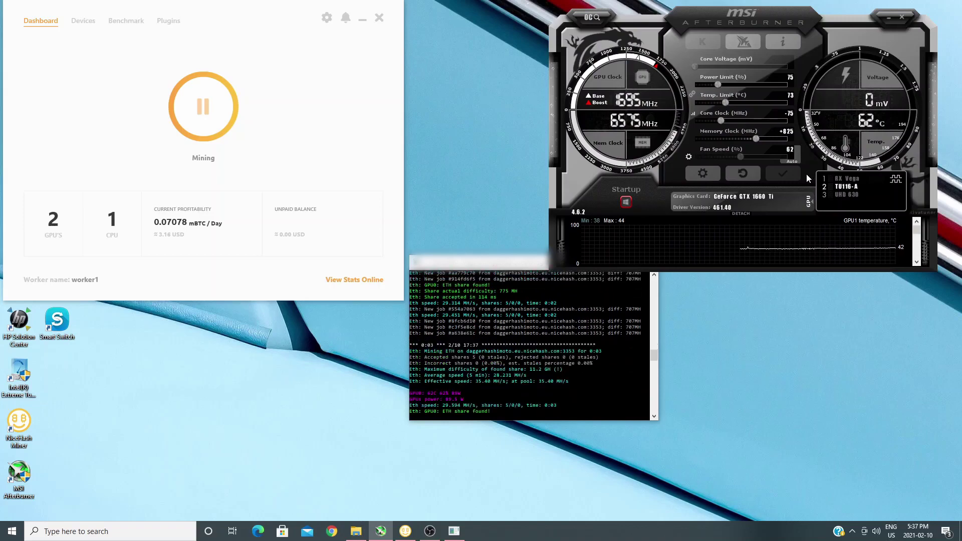
Fine-tune the memory clock offset to +800, apply it, stop mining, and close Afterburner.
left_click(750, 138)
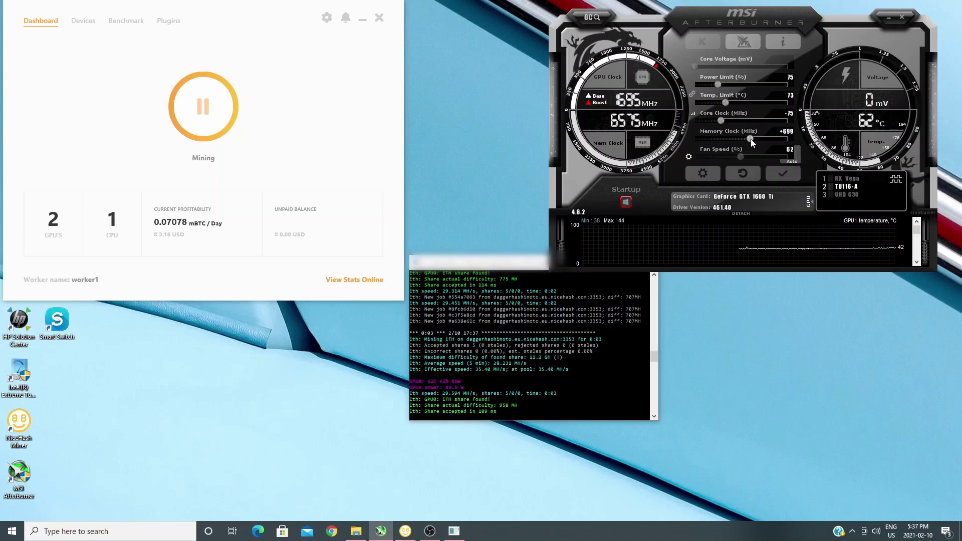
left_click_drag(752, 139, 754, 139)
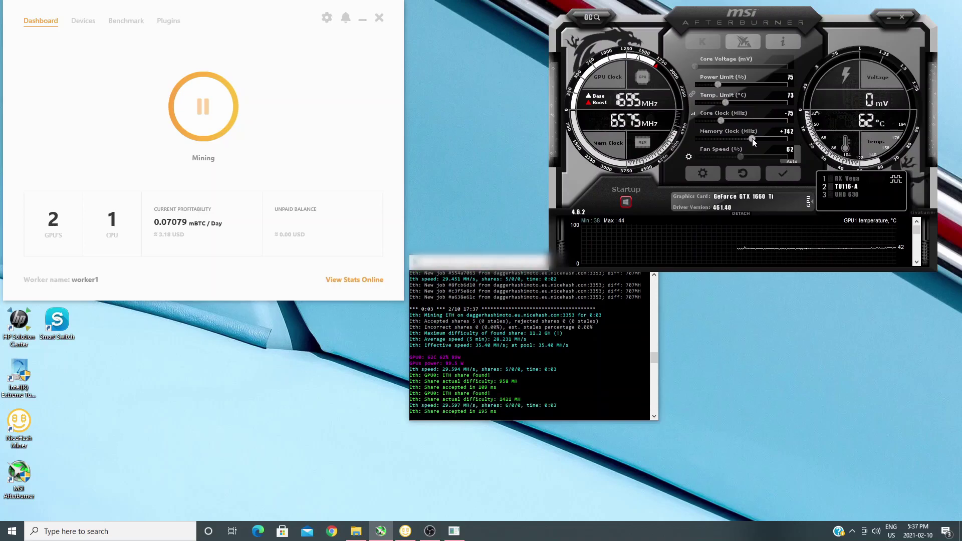
key("Right")
key("Right")
left_click_drag(768, 139, 754, 138)
left_click(783, 174)
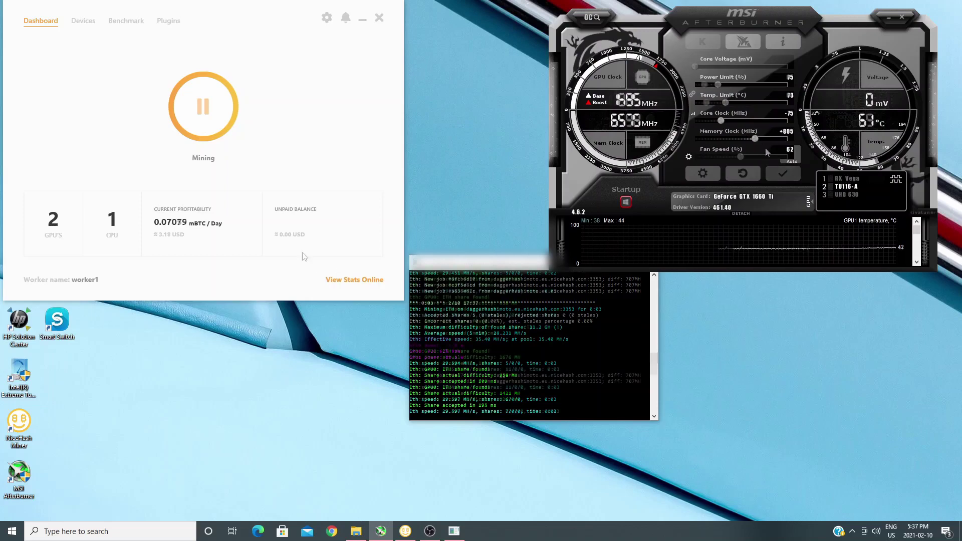
left_click(209, 114)
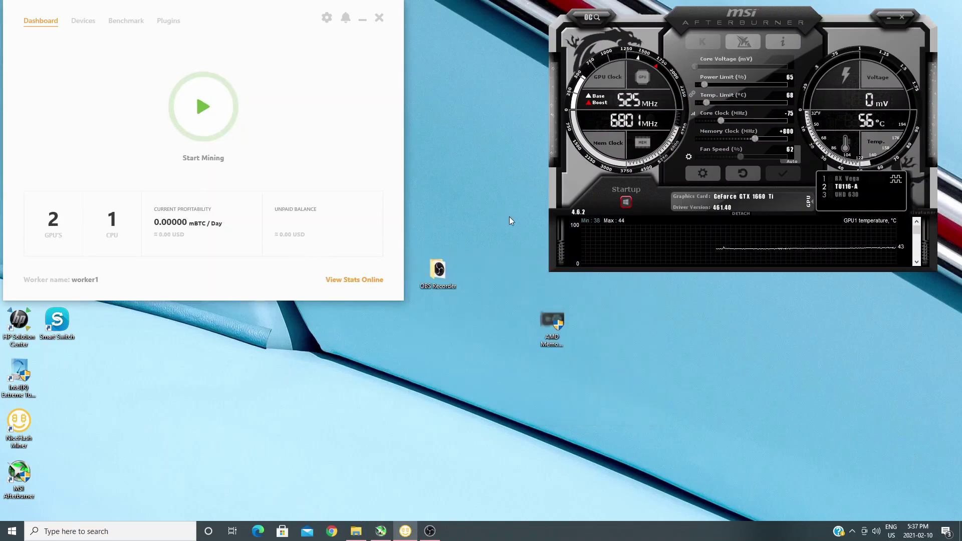
left_click(902, 17)
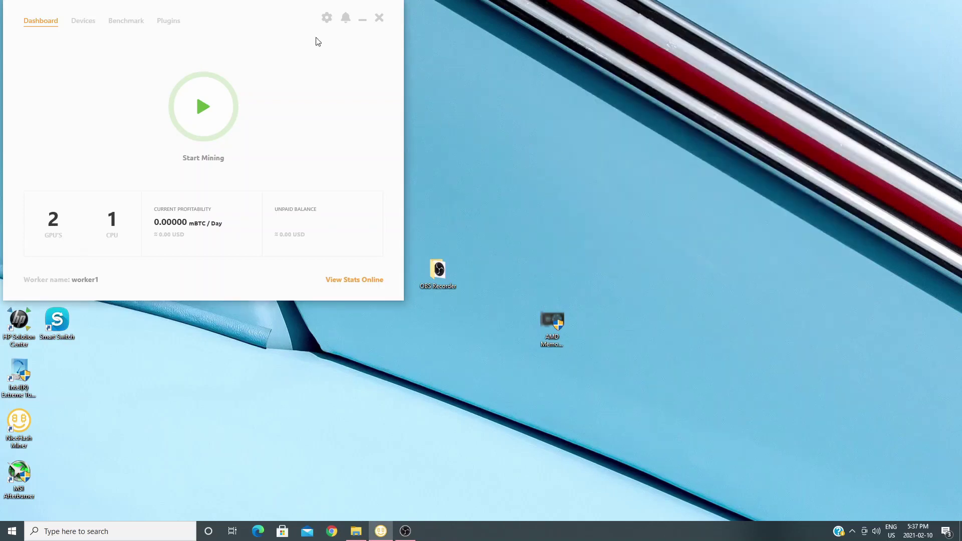
Close NiceHash and apply the sapphire XML timings (tCL 22, tREF 17550, tRFC 247) in AMD Memory Tweak.
left_click(379, 19)
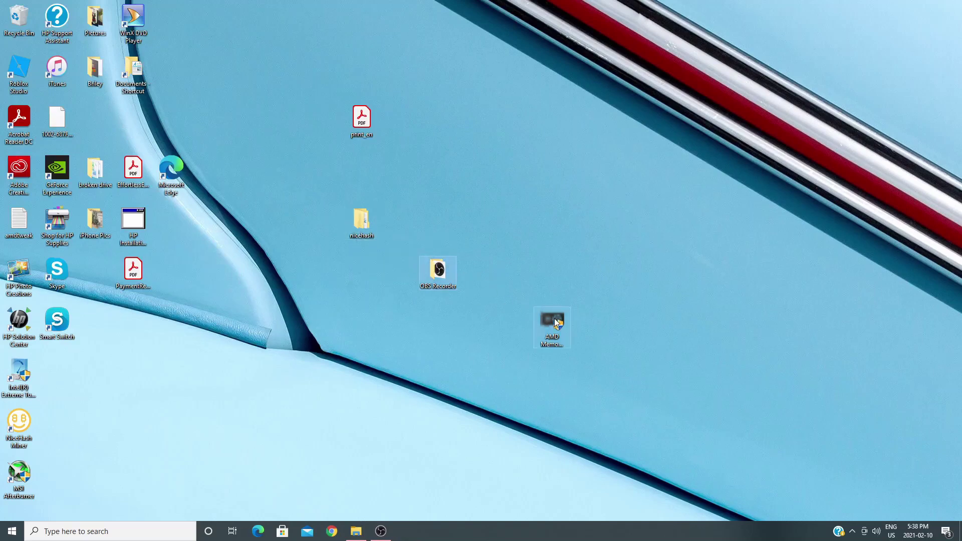
left_click_drag(554, 321, 567, 243)
double_click(554, 273)
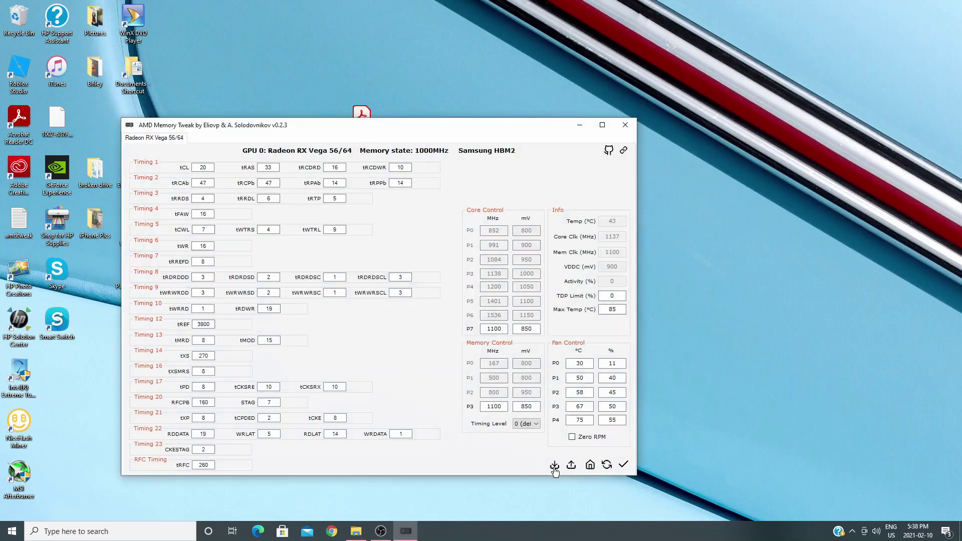
left_click(554, 466)
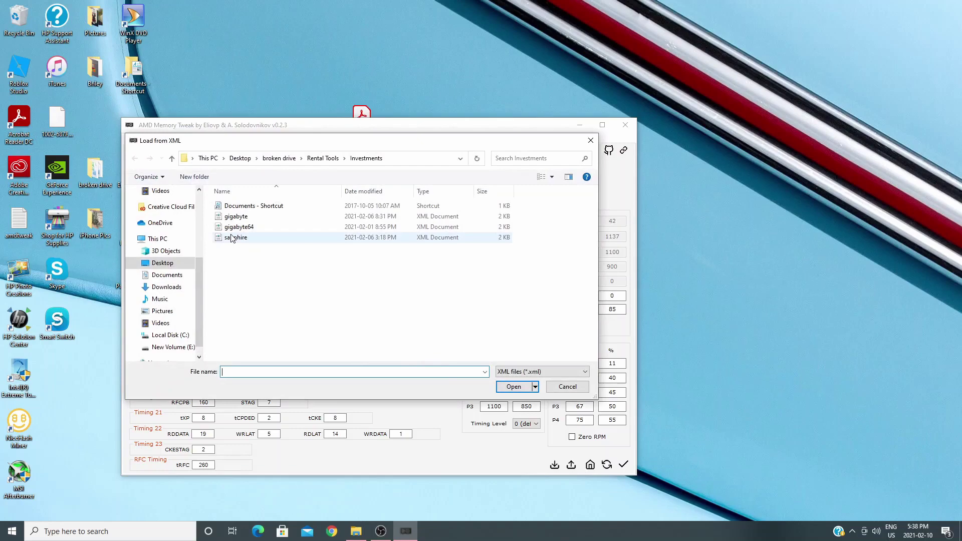
left_click(238, 237)
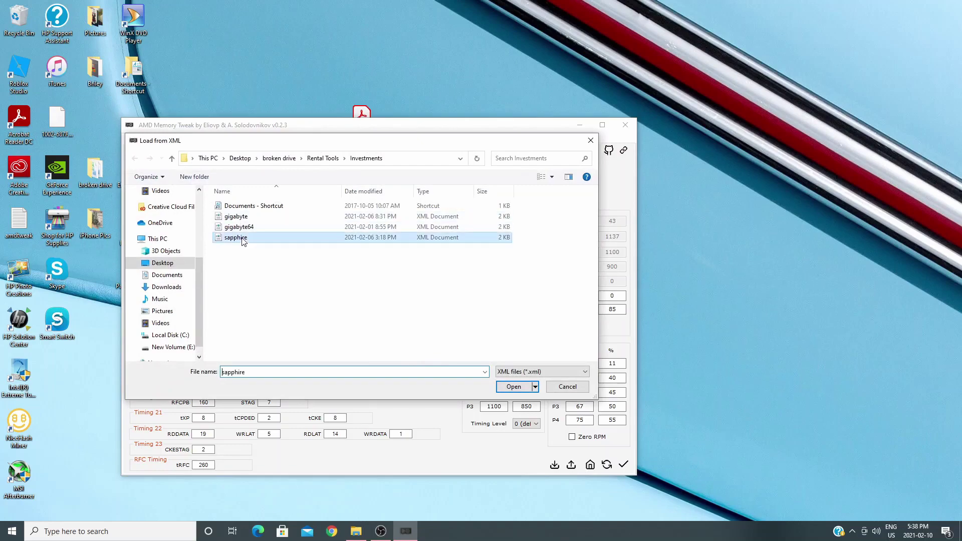
left_click(521, 392)
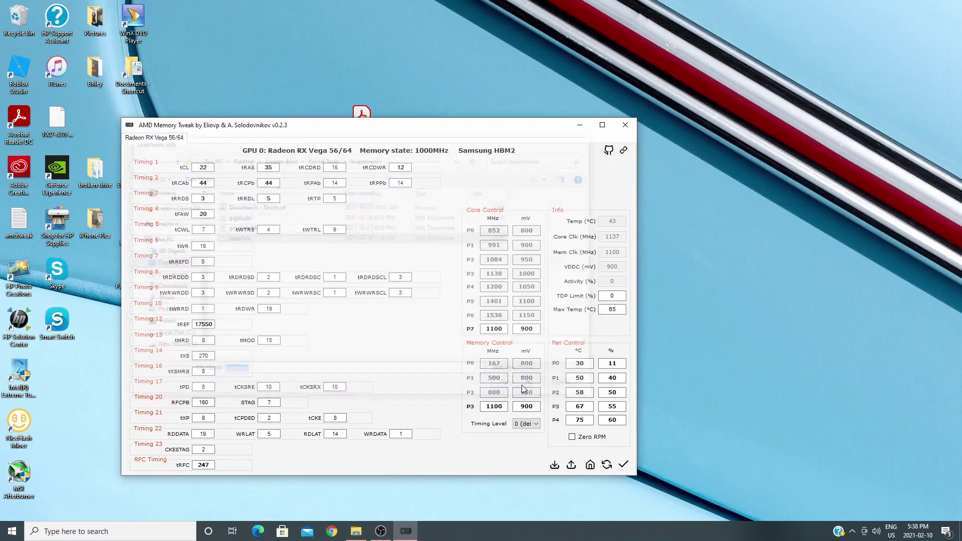
left_click(623, 465)
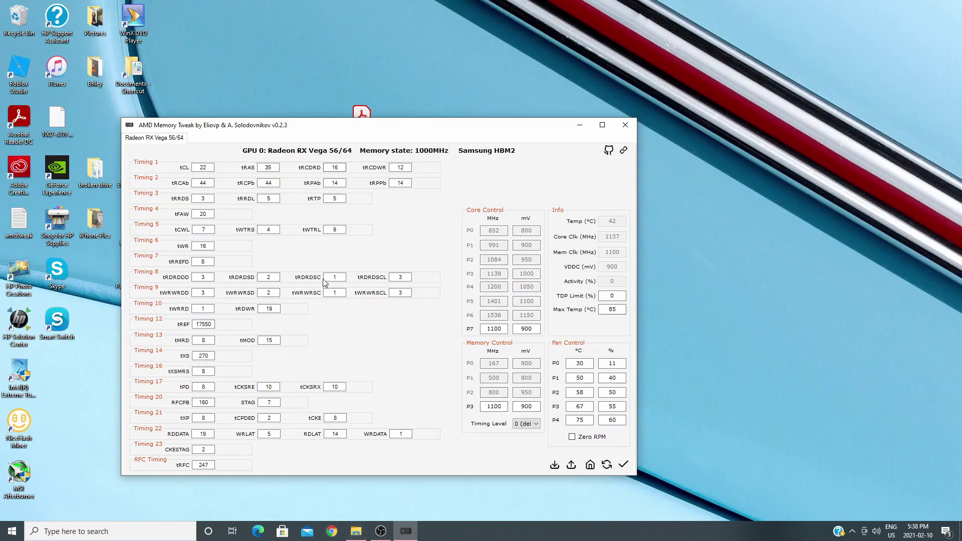
Launch NiceHash Miner as administrator and move its window to the top-left.
right_click(15, 424)
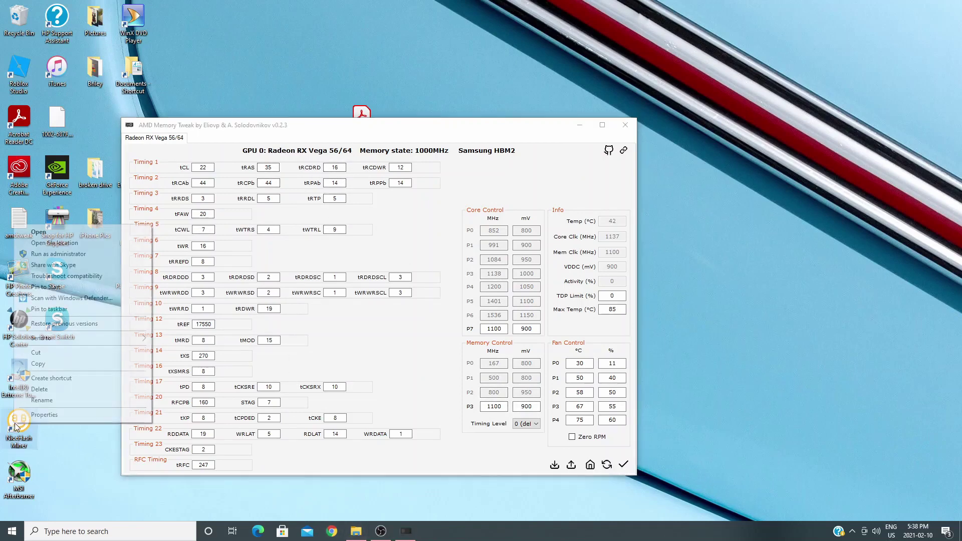
left_click(56, 254)
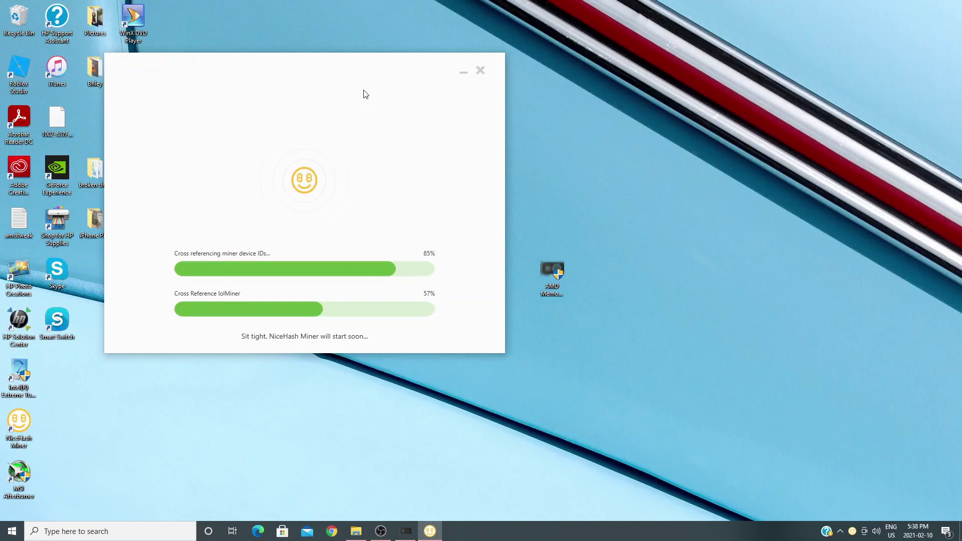
left_click_drag(383, 71, 285, 22)
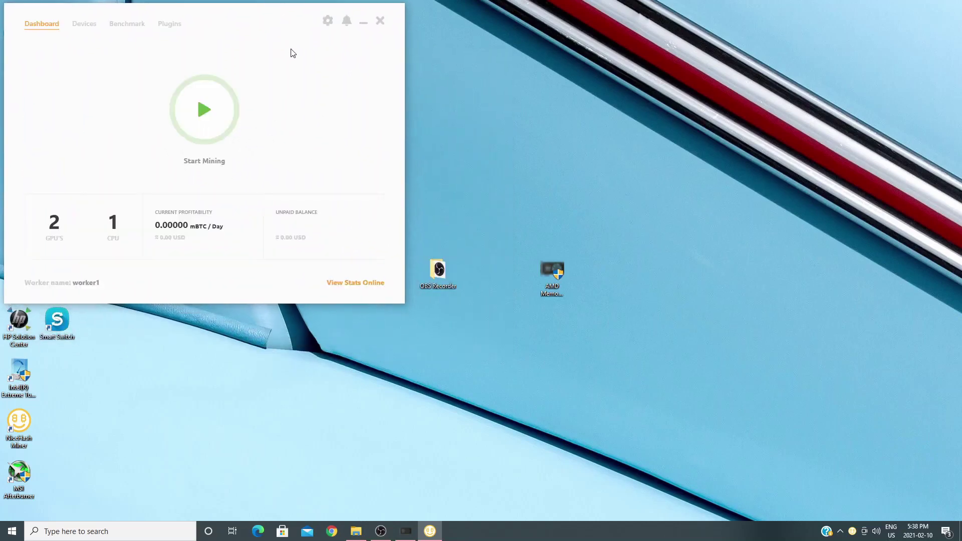
Review the Benchmark and Devices tabs, then return to the Dashboard.
left_click(131, 26)
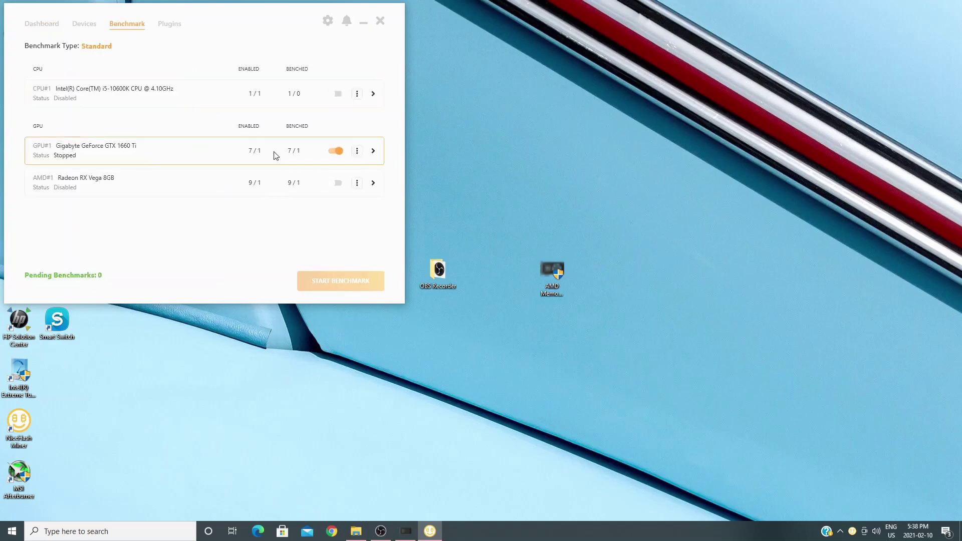
left_click(78, 25)
scroll(264, 204, "down", 2)
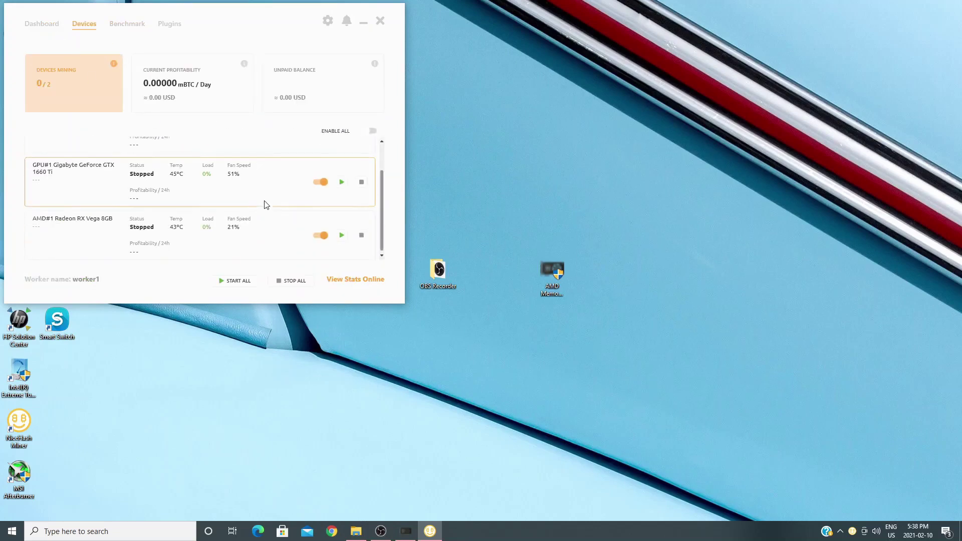
scroll(264, 204, "up", 2)
left_click(46, 28)
left_click(200, 131)
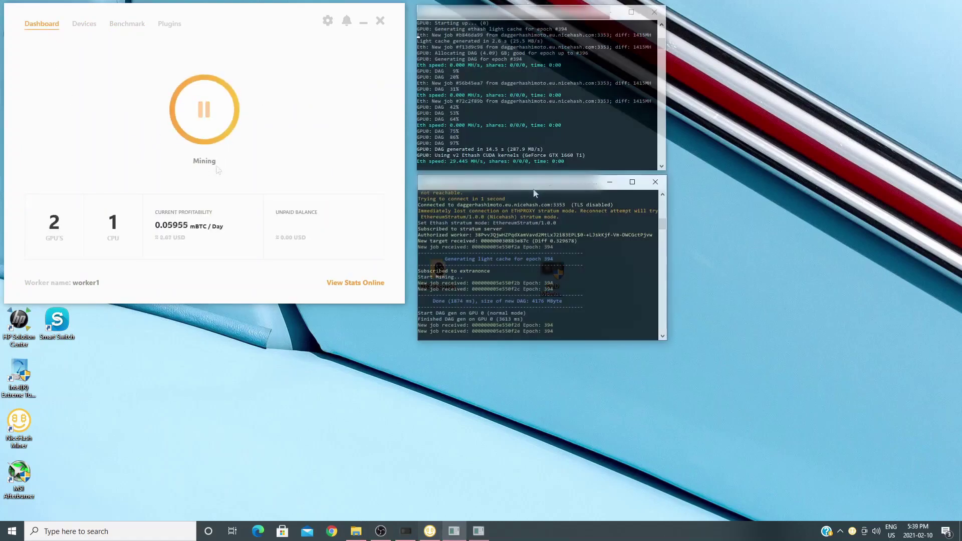